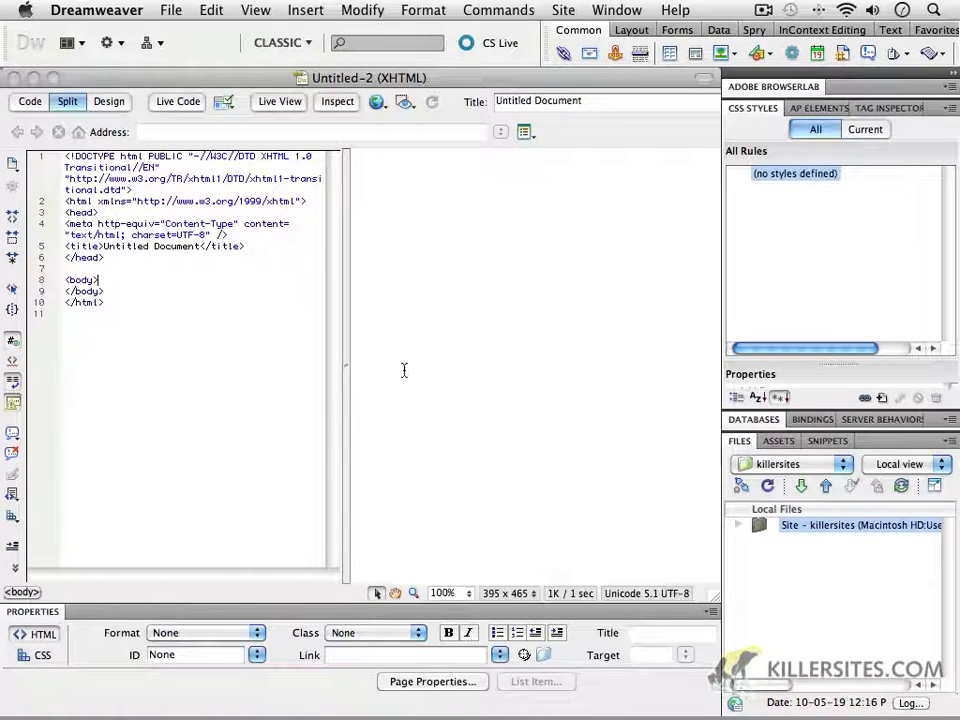
Step: Close the untitled document and start defining a new Dreamweaver site
left_click(14, 77)
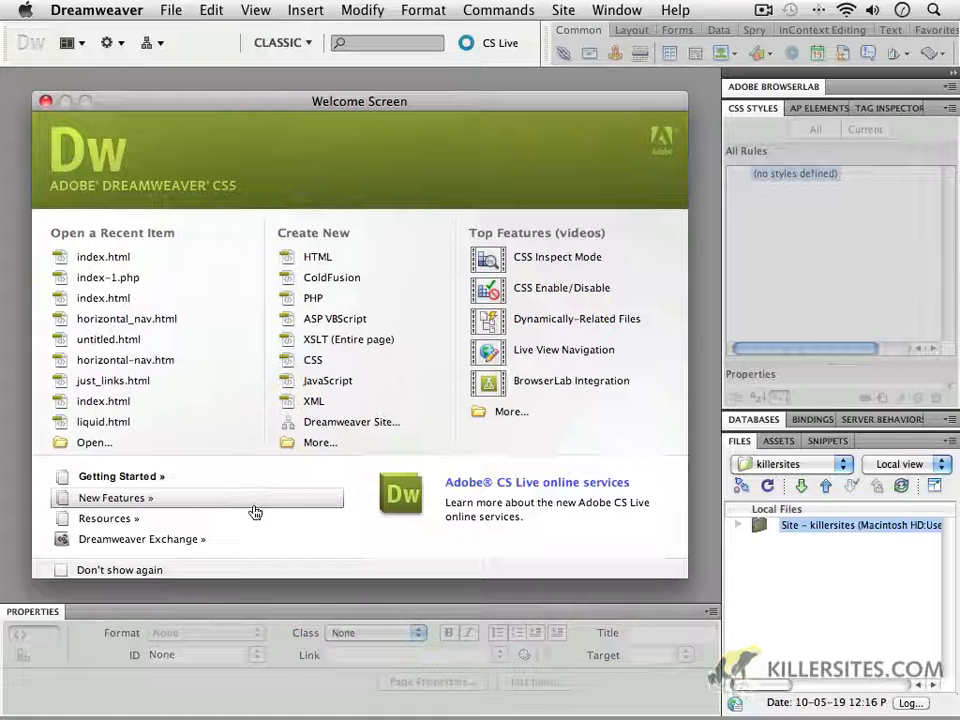
left_click(158, 44)
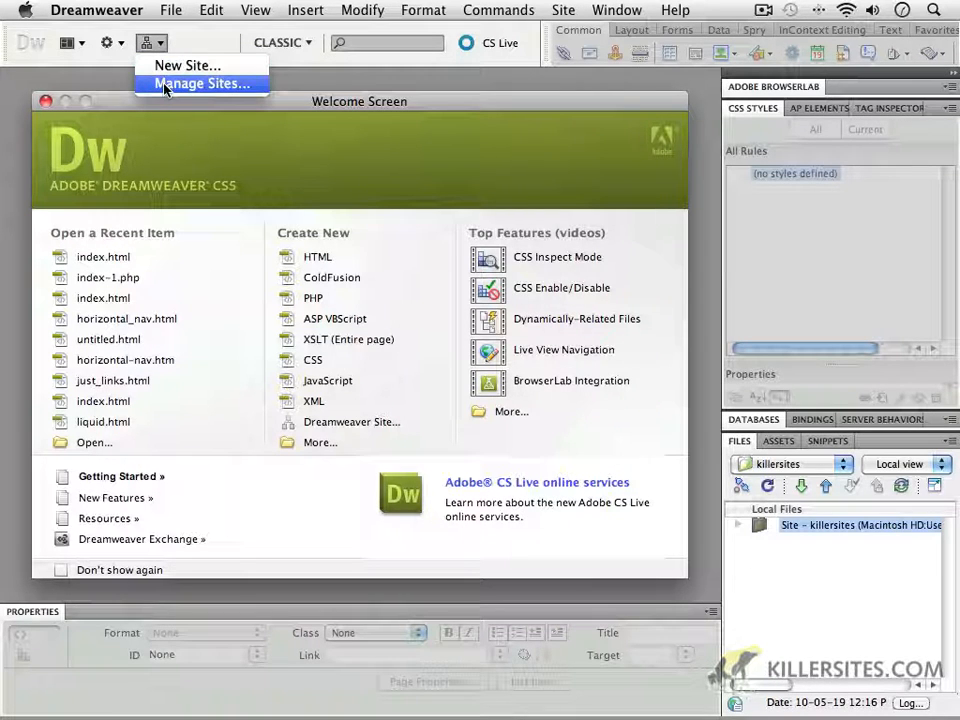
left_click(154, 50)
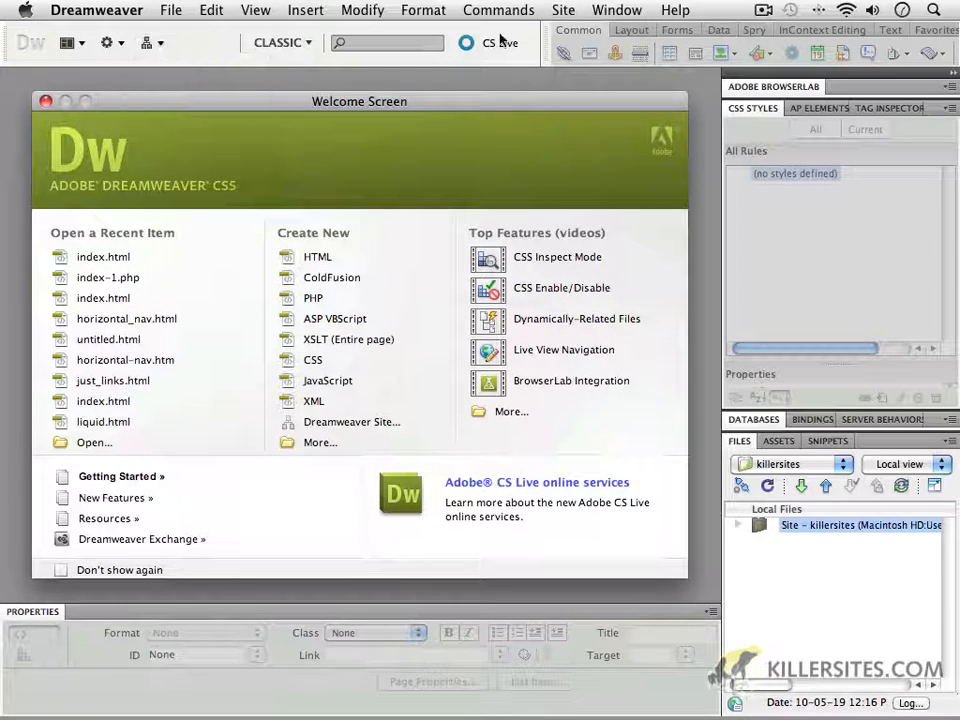
left_click(563, 12)
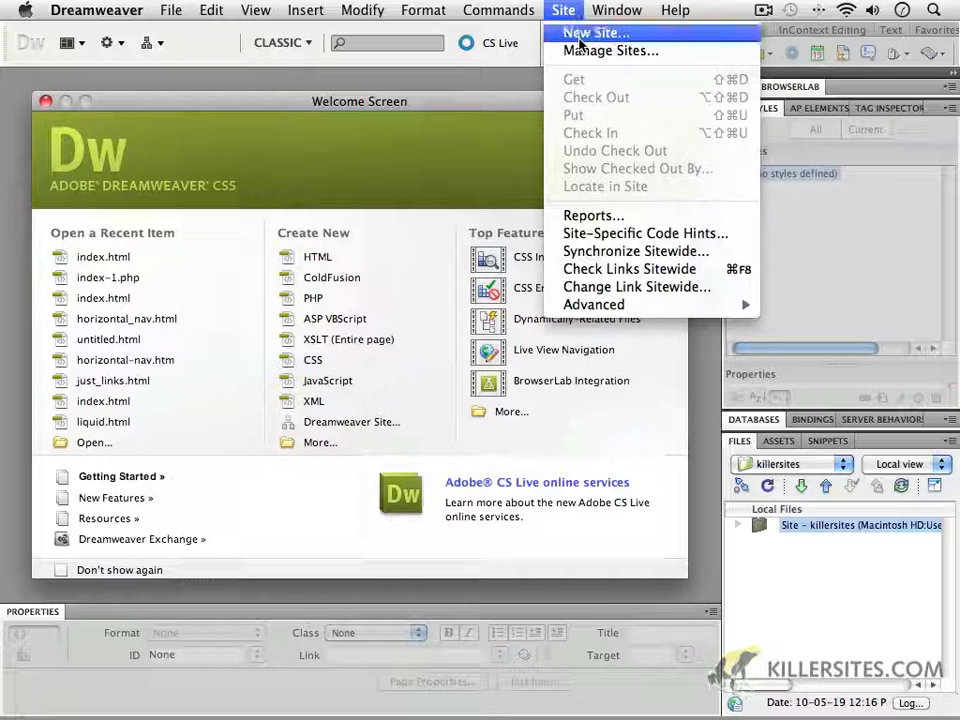
left_click(582, 36)
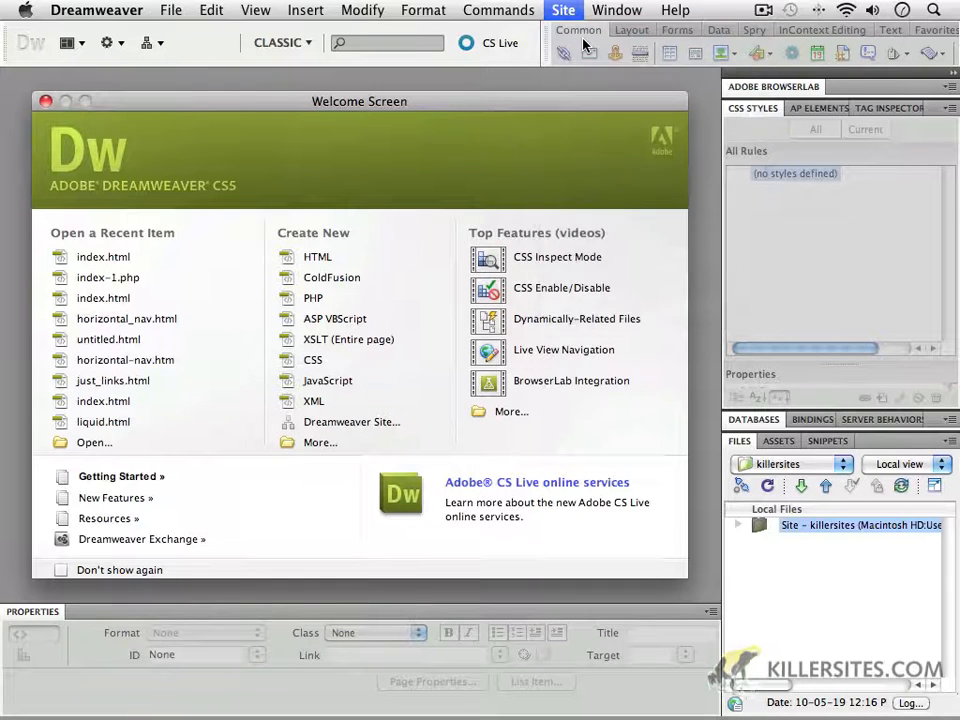
left_click_drag(458, 172, 346, 99)
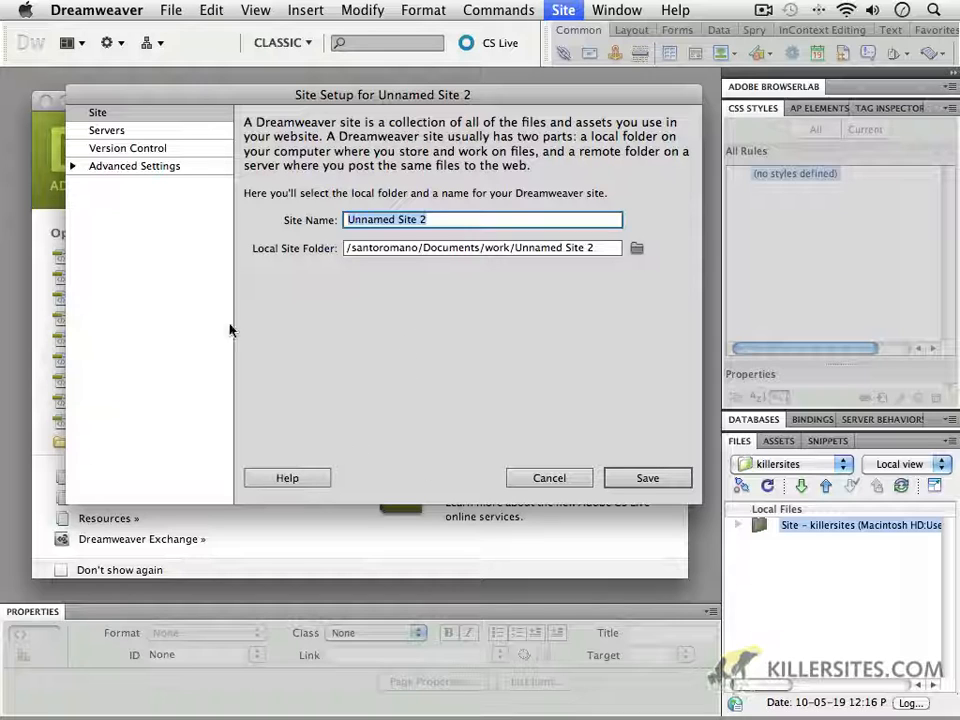
Step: Examine the Servers, Version Control and Advanced Settings categories of the site setup and return to the basic Site settings
left_click(108, 132)
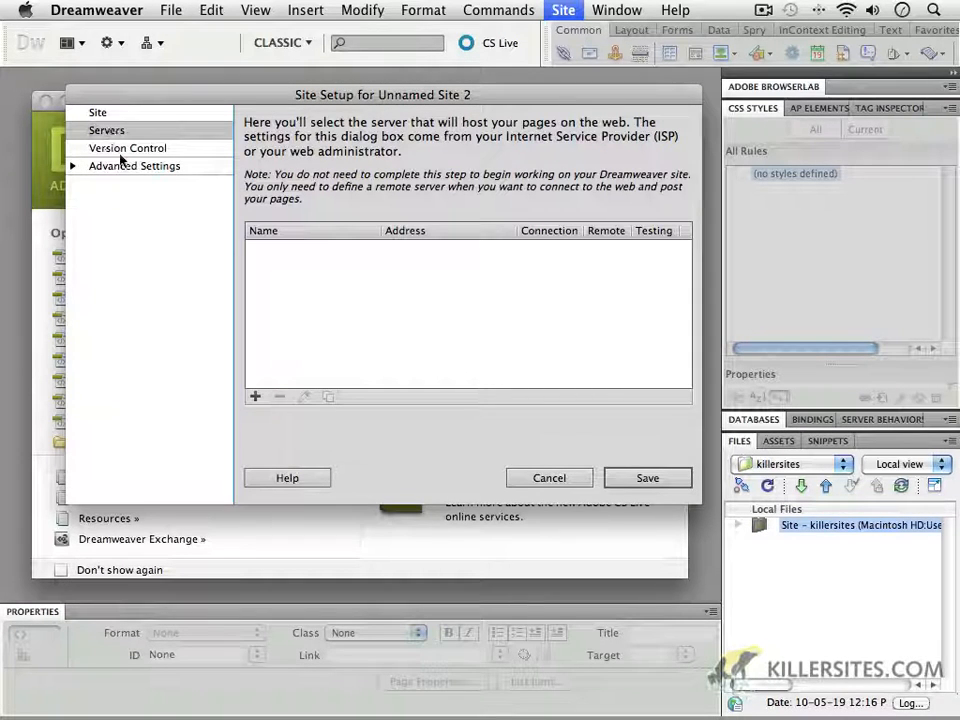
left_click(118, 150)
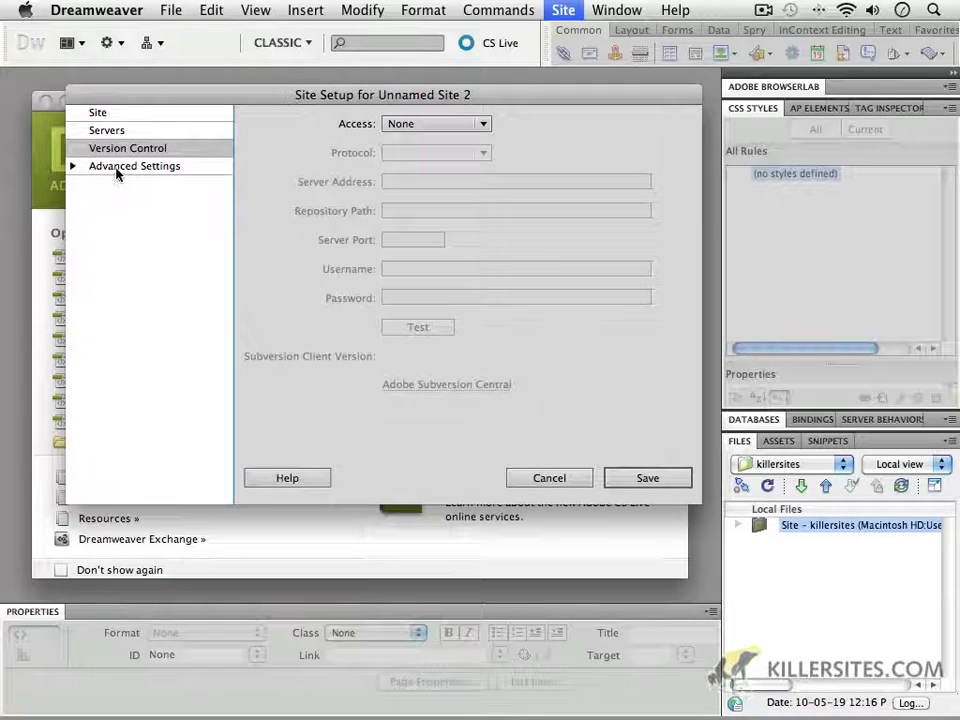
left_click(73, 170)
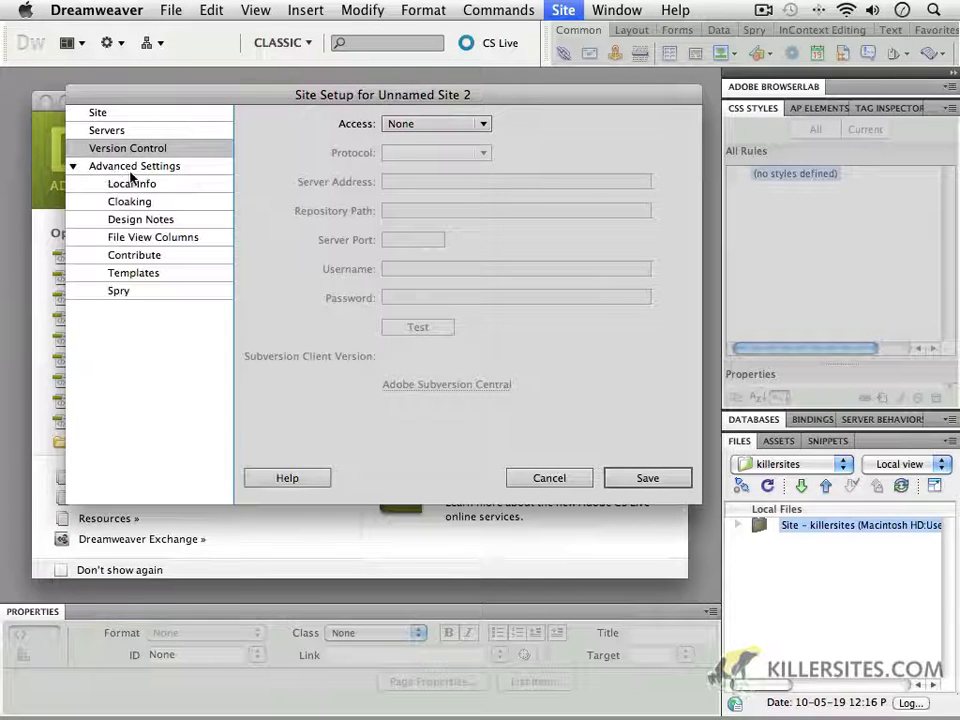
left_click(75, 169)
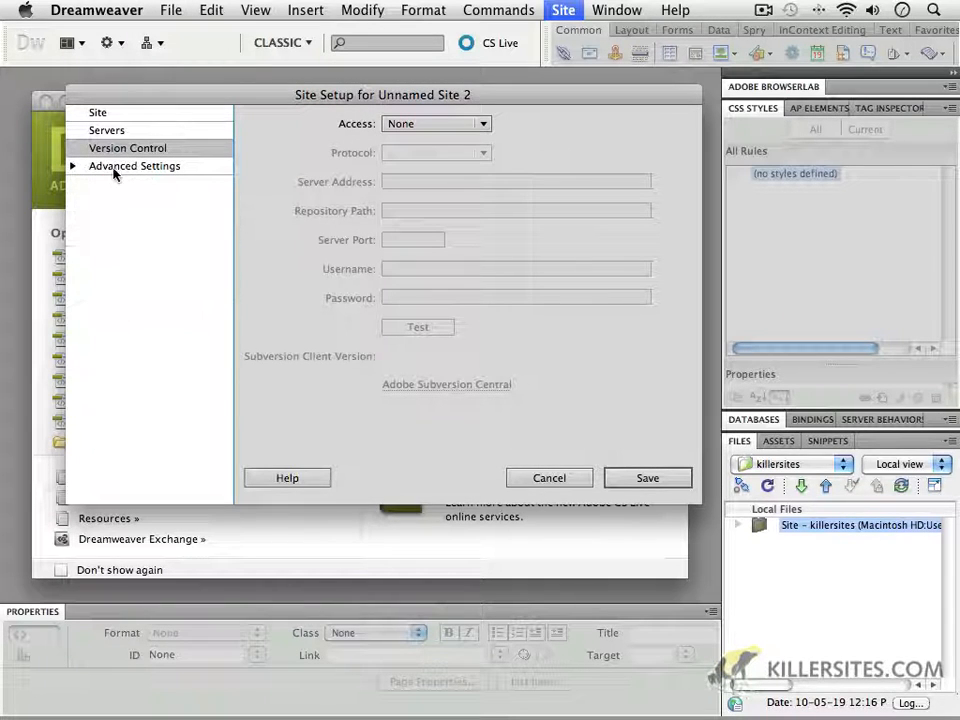
left_click(99, 114)
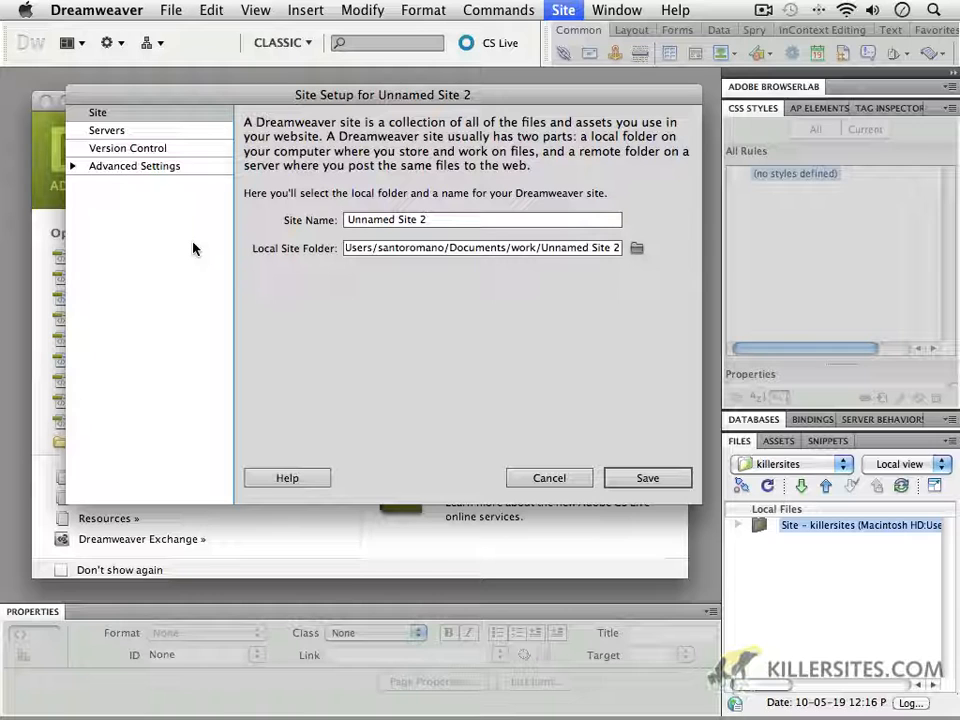
left_click(100, 130)
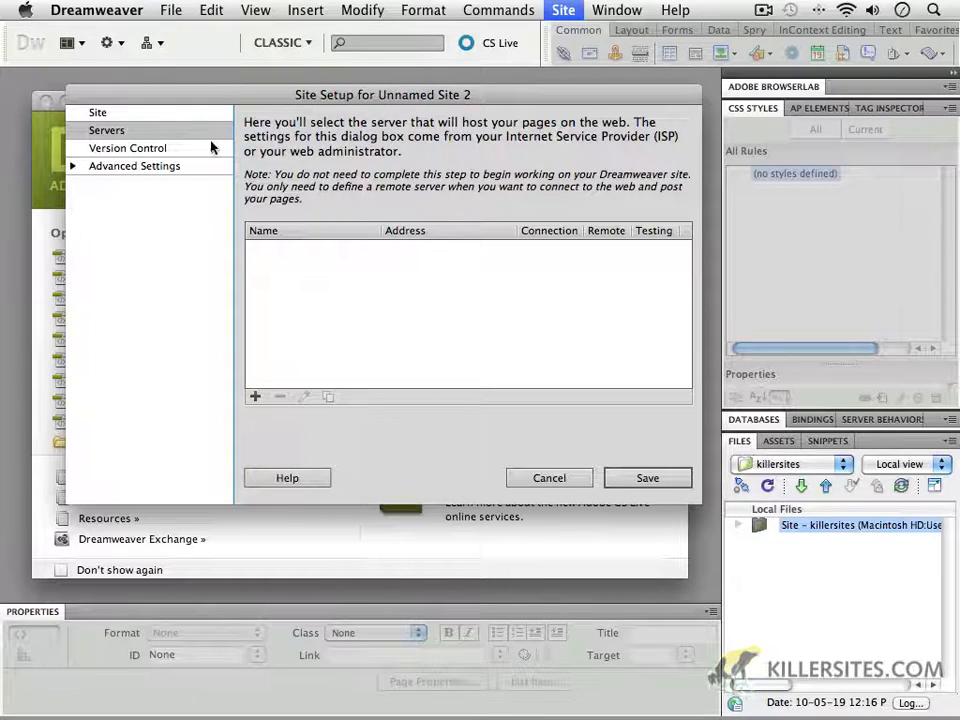
left_click(105, 115)
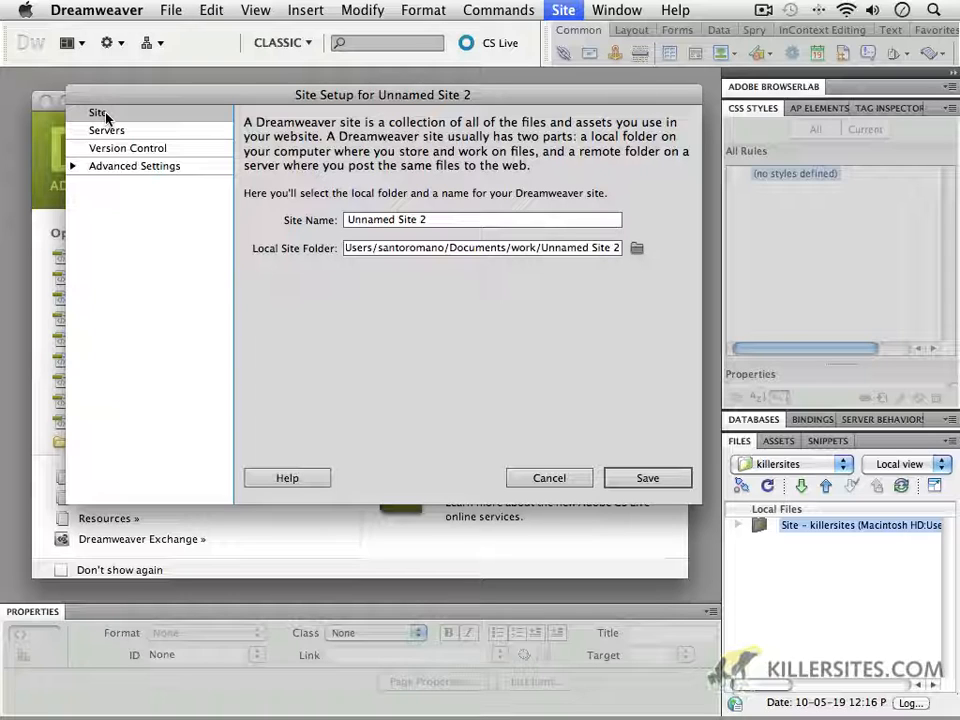
left_click(106, 116)
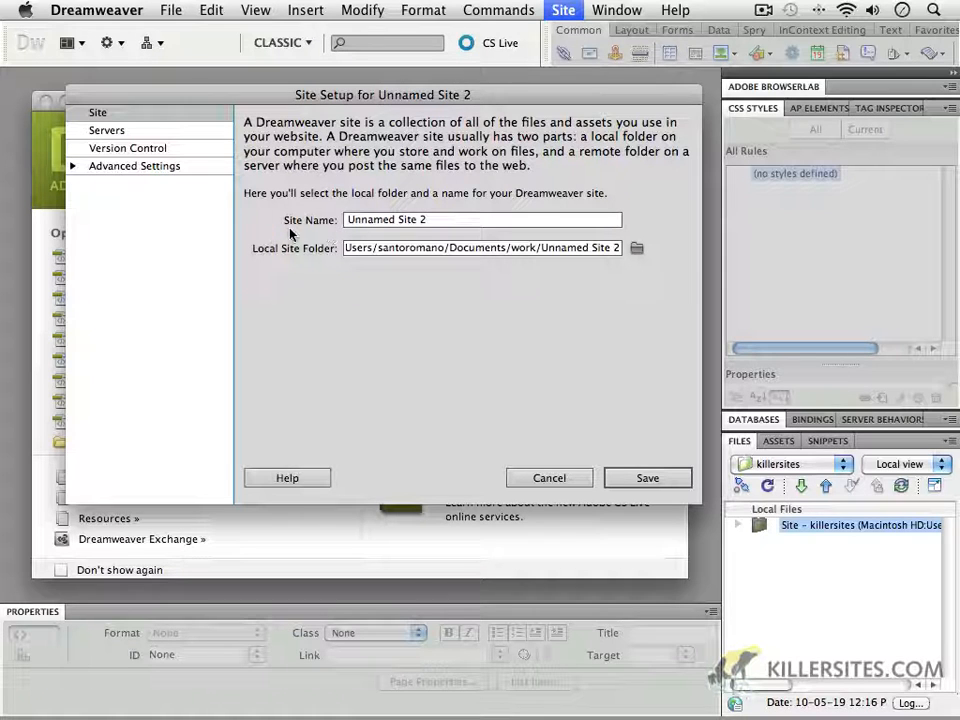
Step: Name the new site "my first site"
left_click_drag(443, 223, 216, 223)
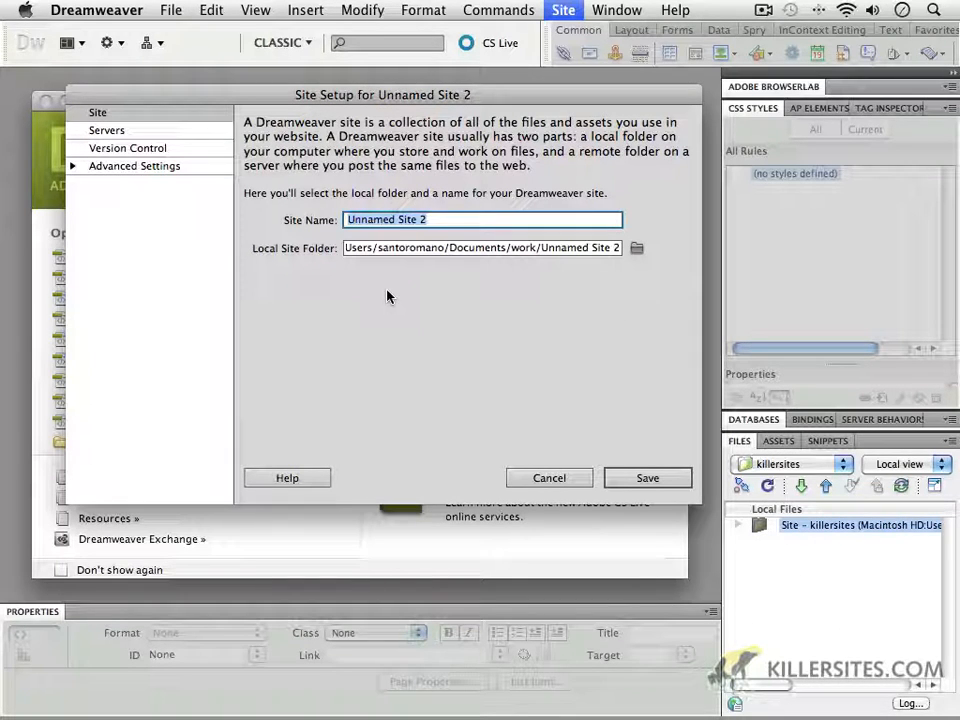
type("my fi")
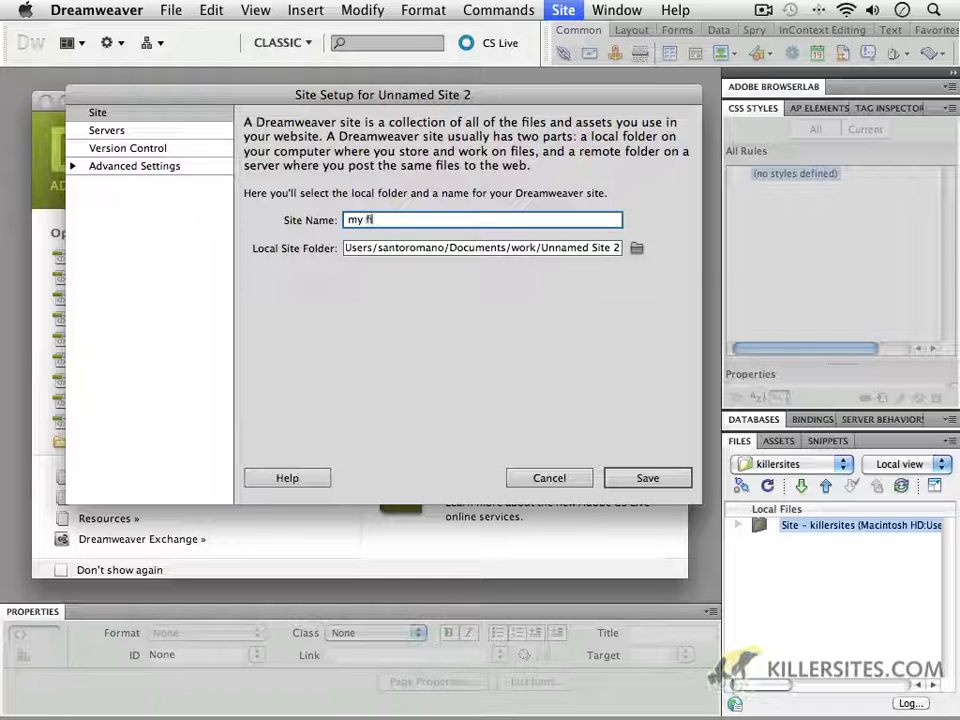
type("rst site")
Step: Create a folder named root_folder on the Desktop and choose it as the local site folder
left_click(637, 252)
left_click(637, 249)
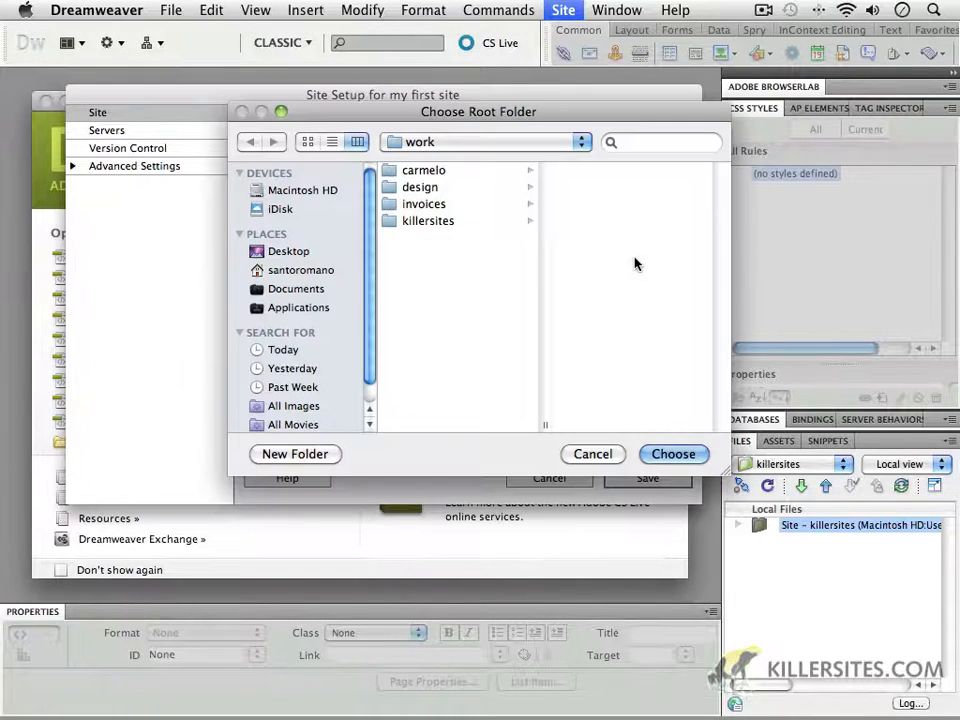
left_click(290, 252)
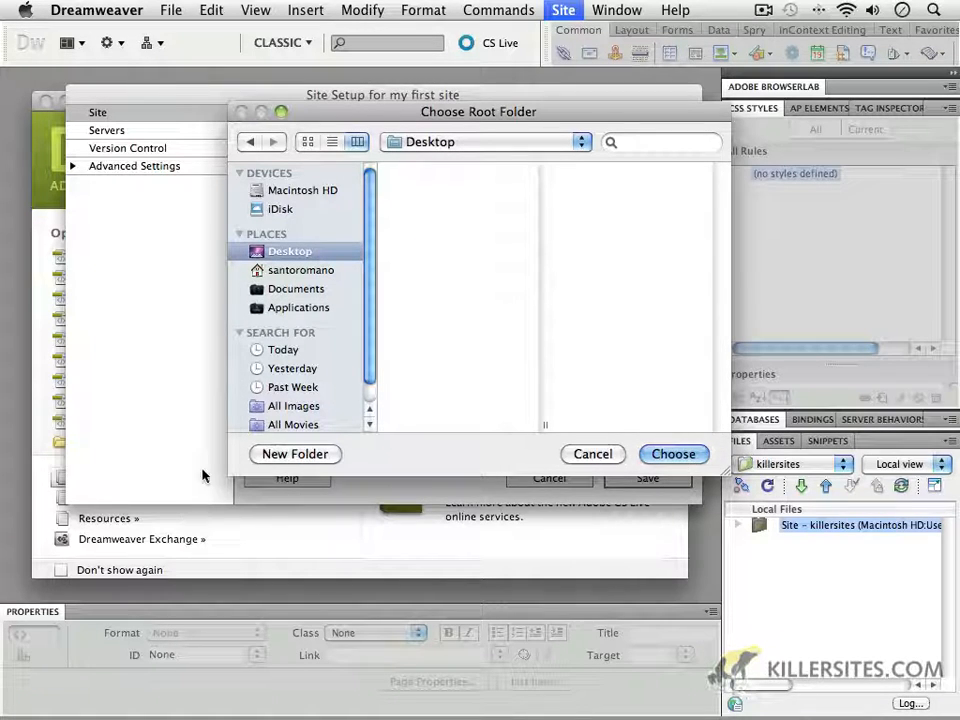
left_click(298, 454)
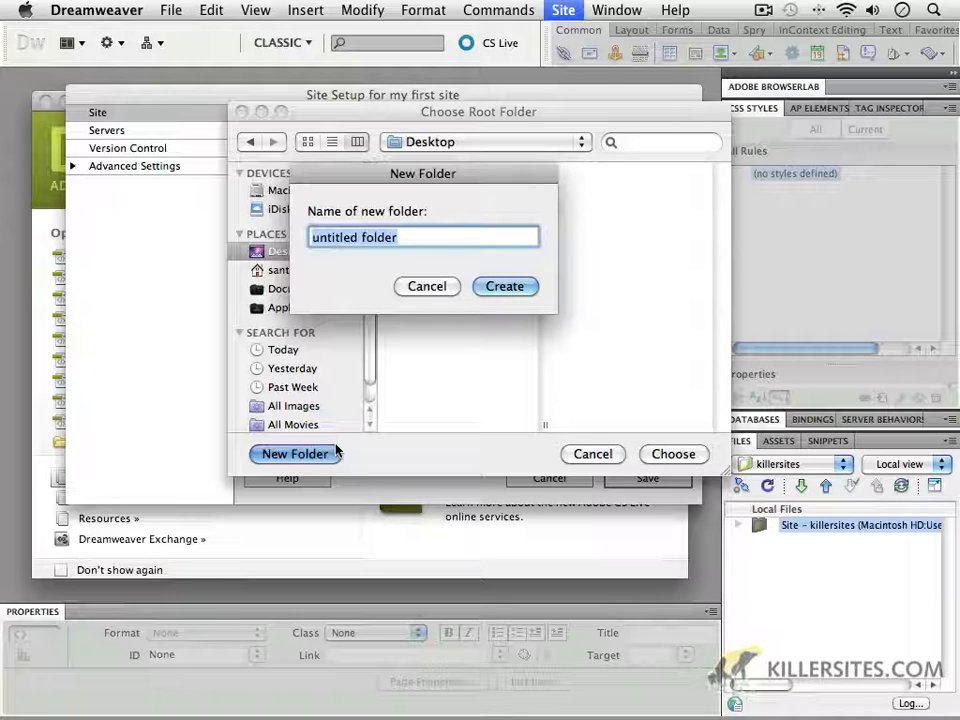
type("root")
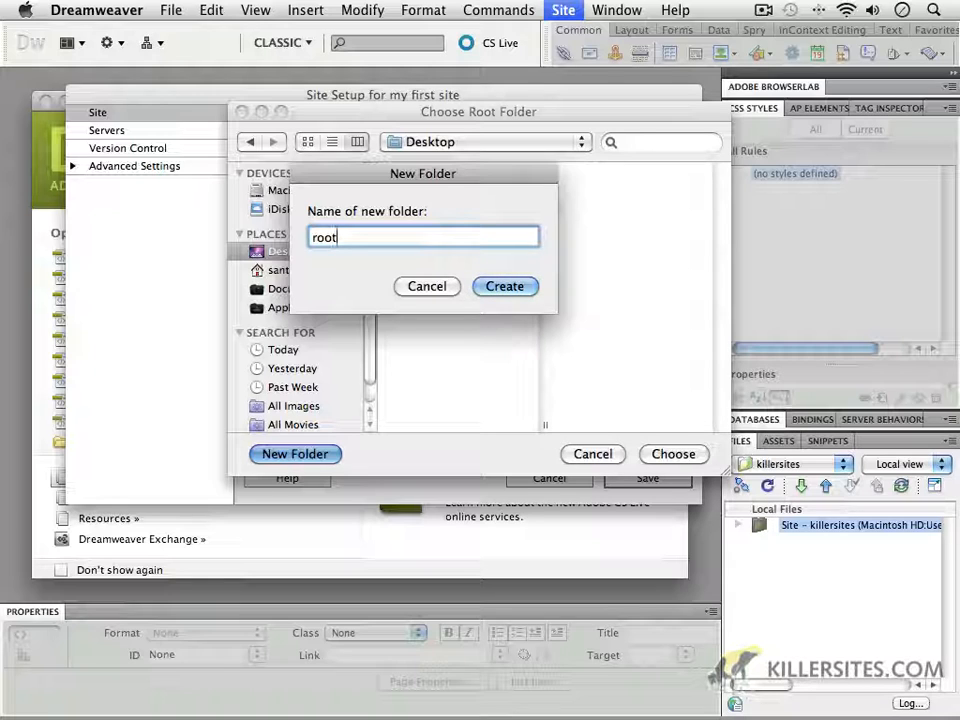
type("_folder")
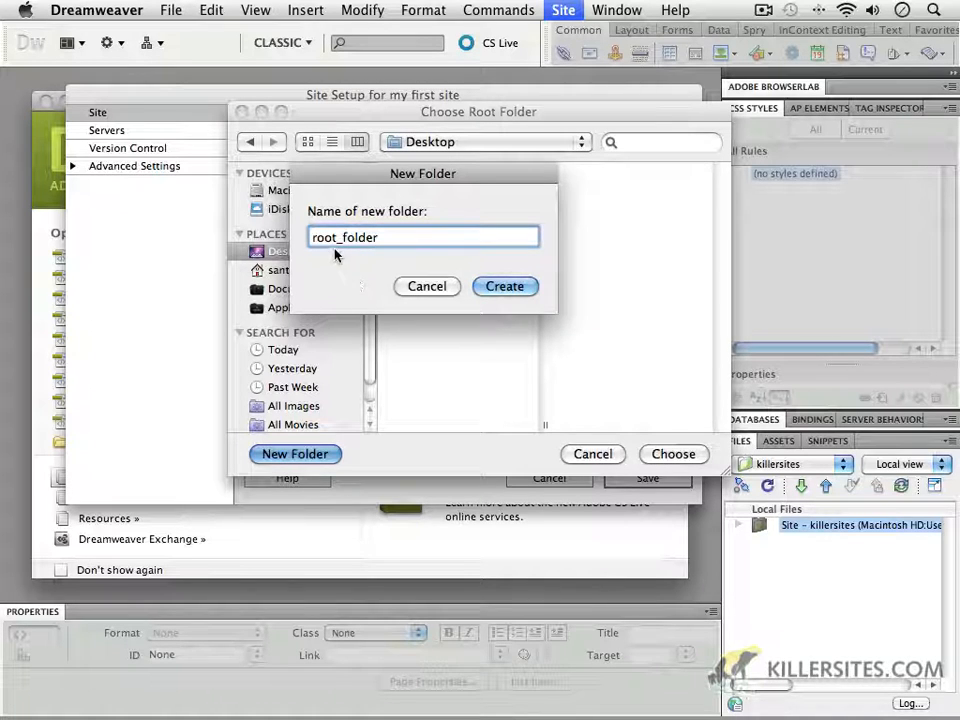
left_click(522, 288)
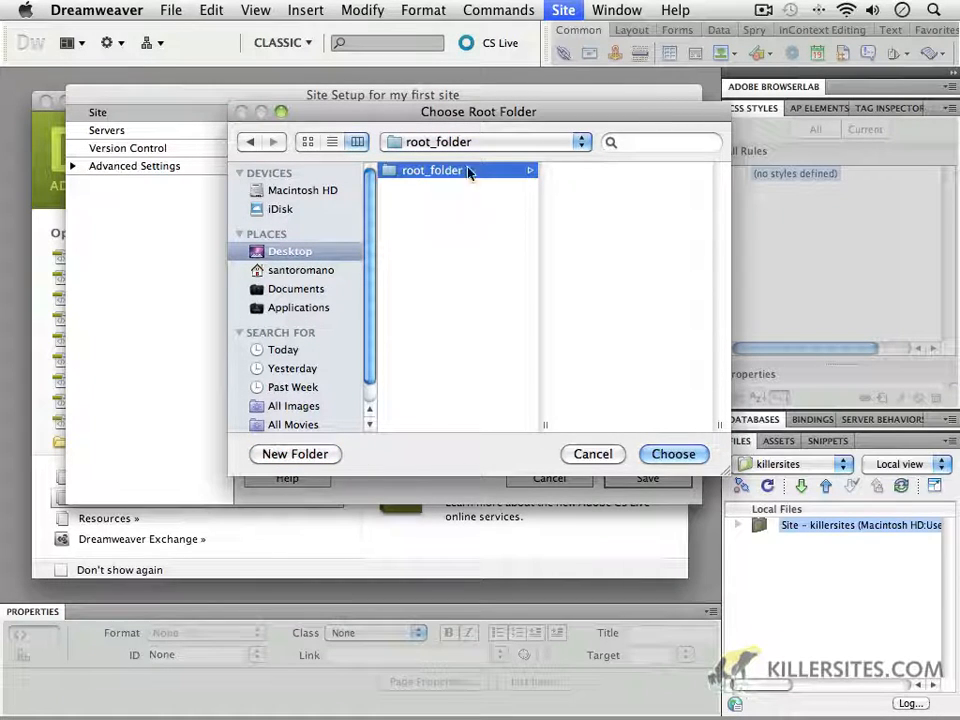
left_click(672, 455)
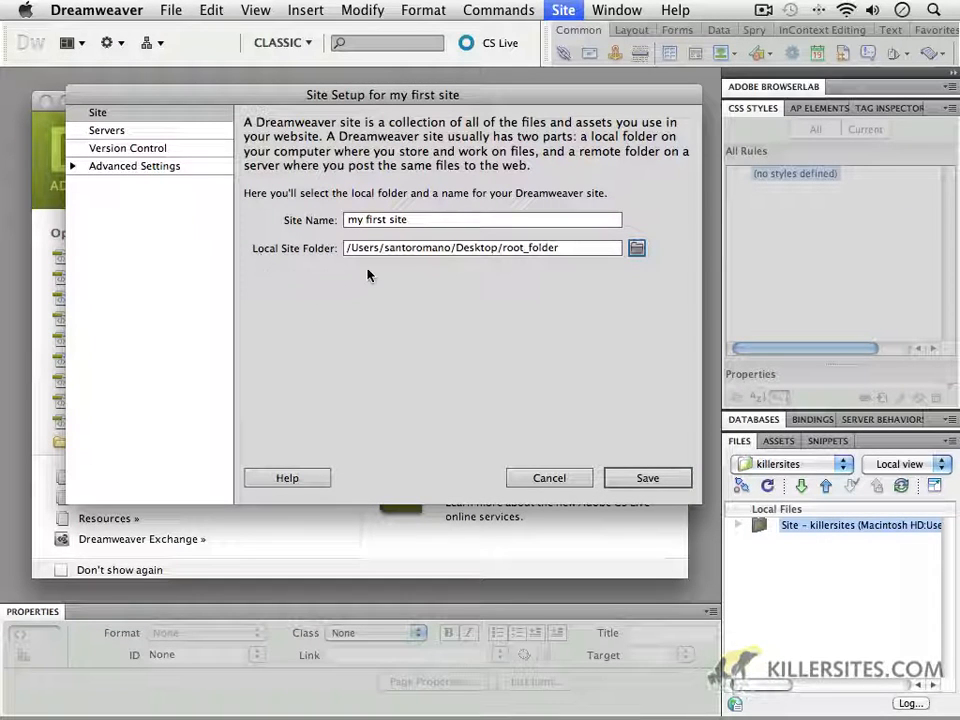
Step: Review the local folder path, server and advanced settings, and save the site definition
left_click(512, 252)
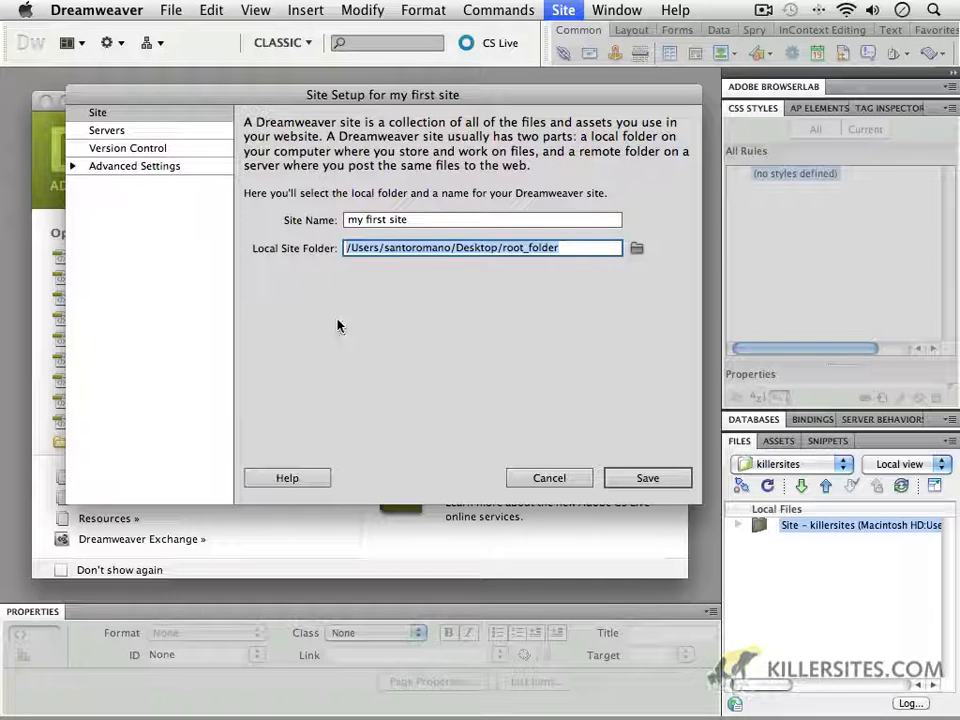
left_click(114, 131)
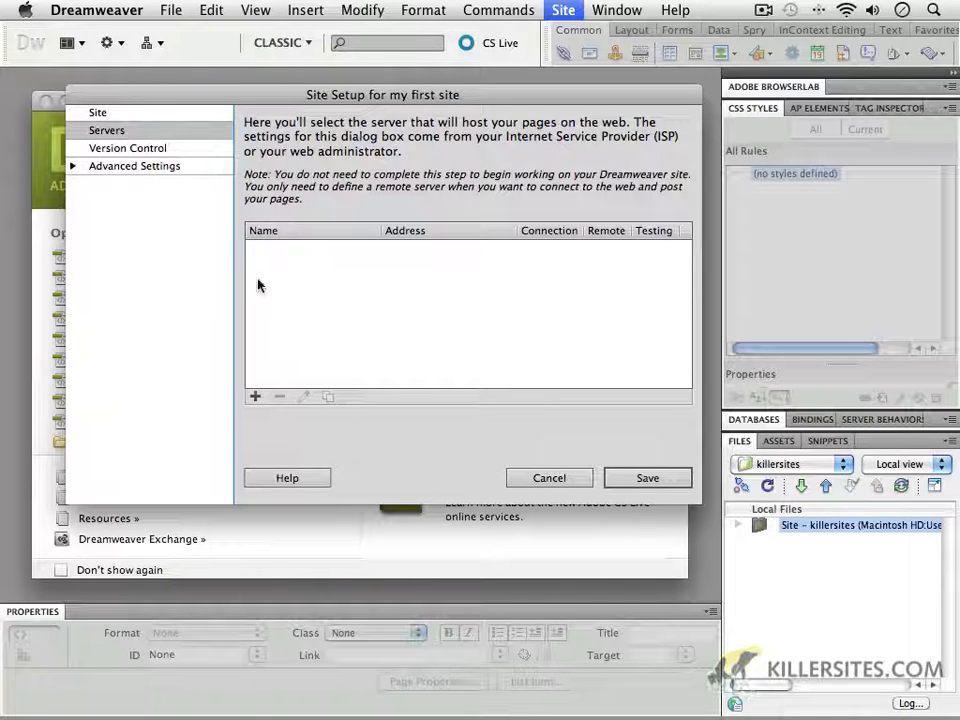
left_click(144, 115)
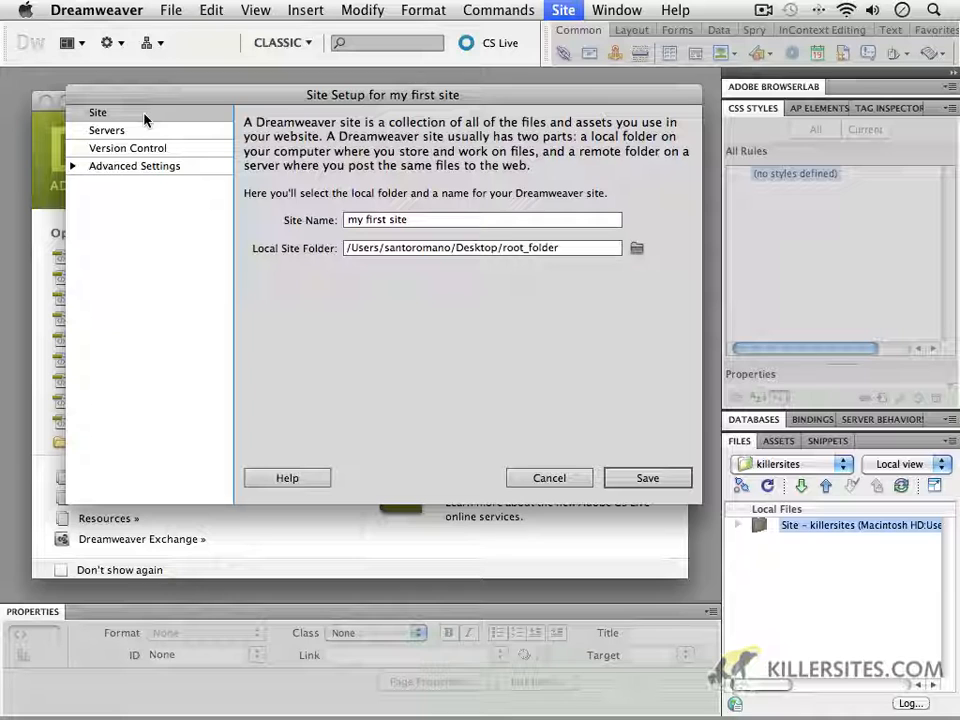
left_click(73, 168)
left_click(73, 168)
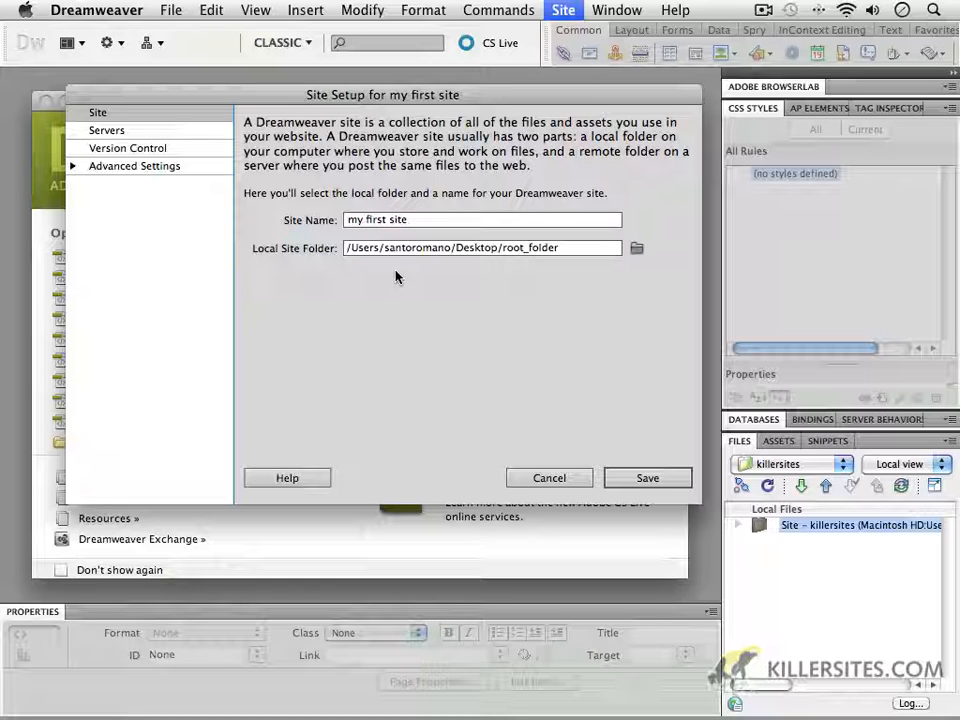
left_click(670, 483)
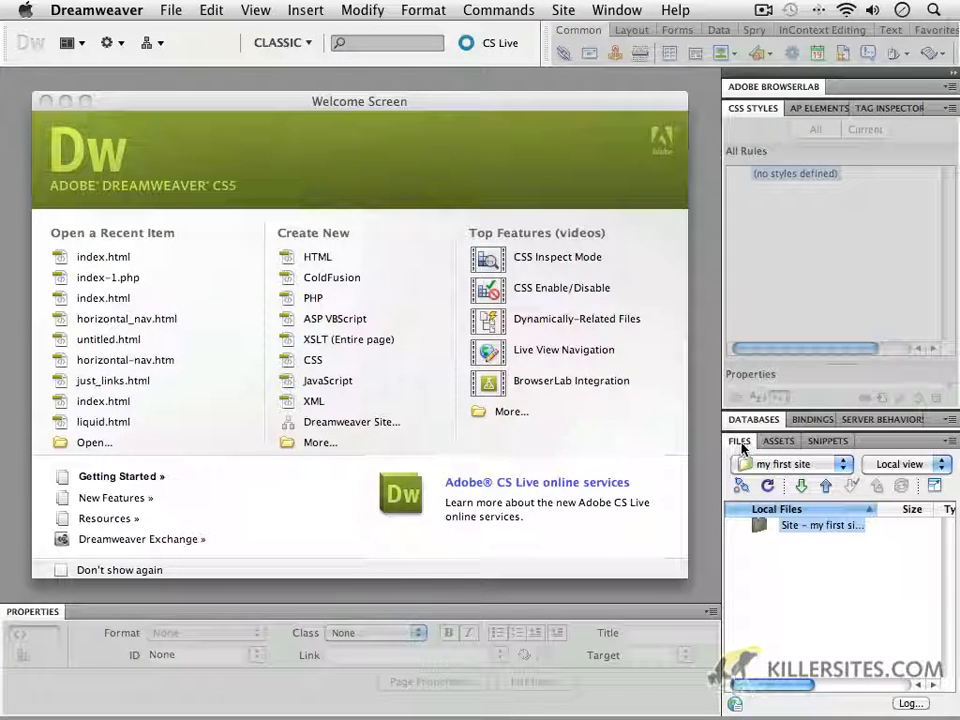
Step: Collapse the CSS Styles panel group and widen the Local Files column of the site's file list
left_click(743, 110)
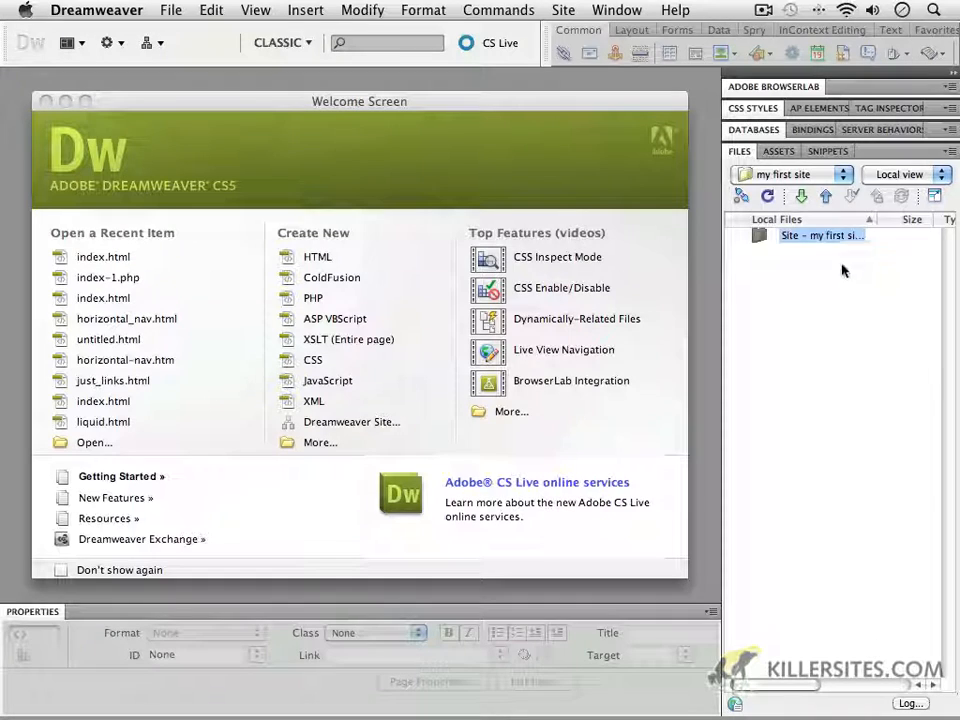
left_click(786, 236)
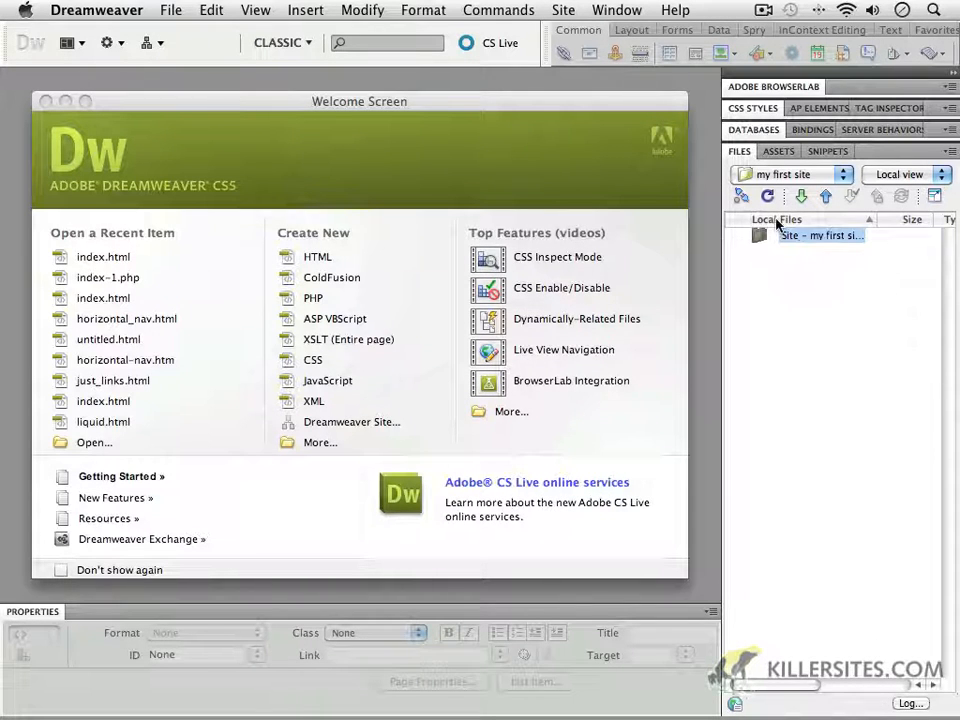
left_click_drag(875, 219, 931, 224)
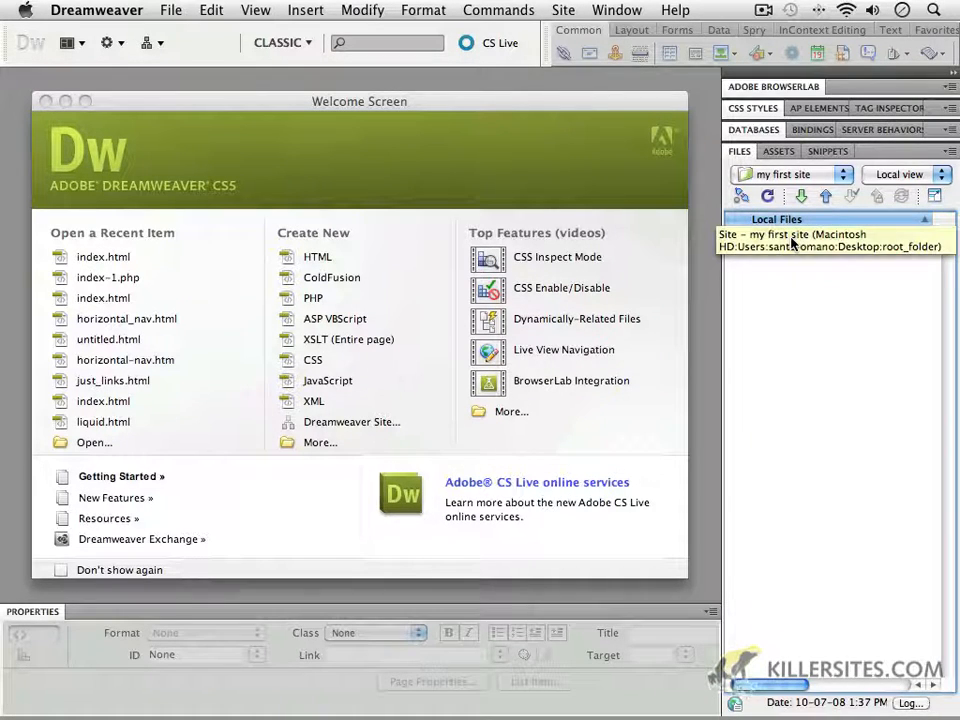
Step: View the file listings of Computer, Macintosh HD, conU and killersites in the Files panel
left_click(775, 176)
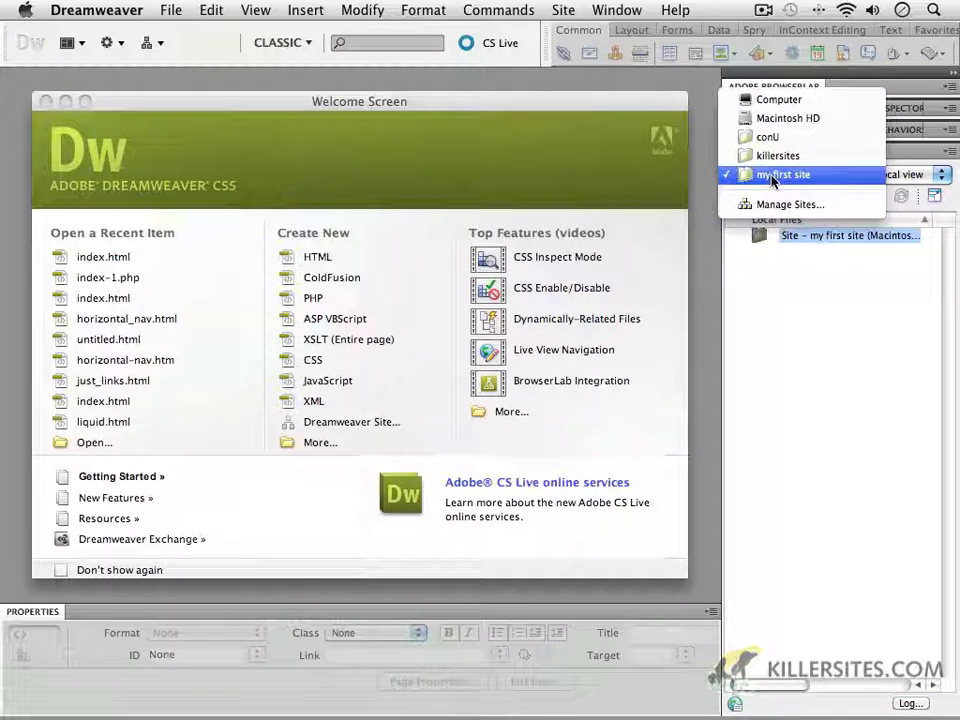
left_click(776, 104)
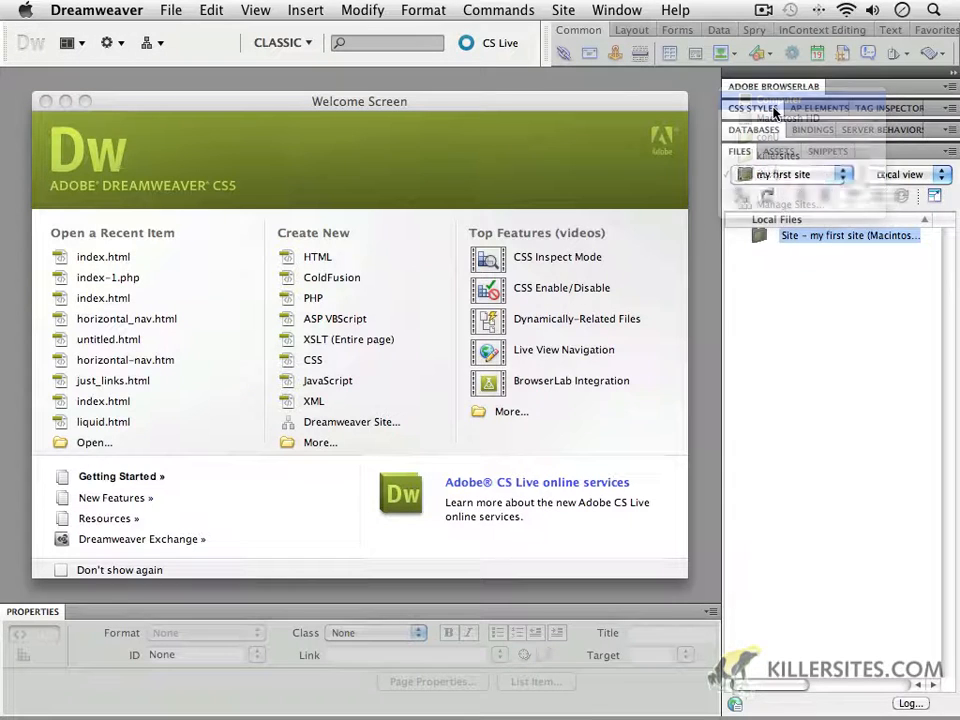
left_click(771, 174)
left_click(771, 193)
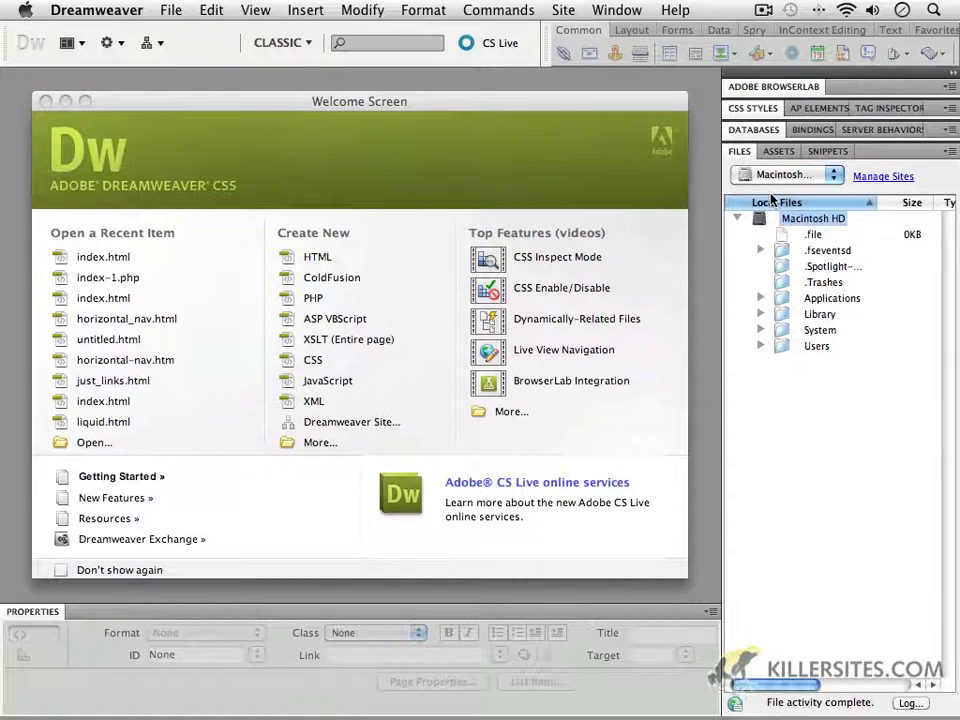
left_click(784, 176)
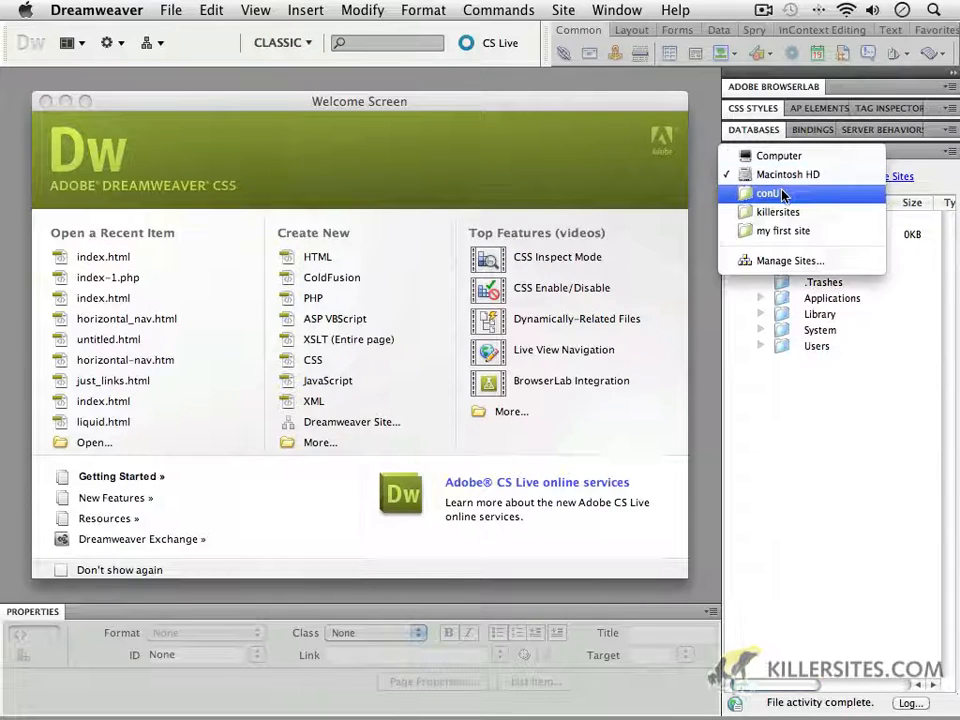
left_click(784, 193)
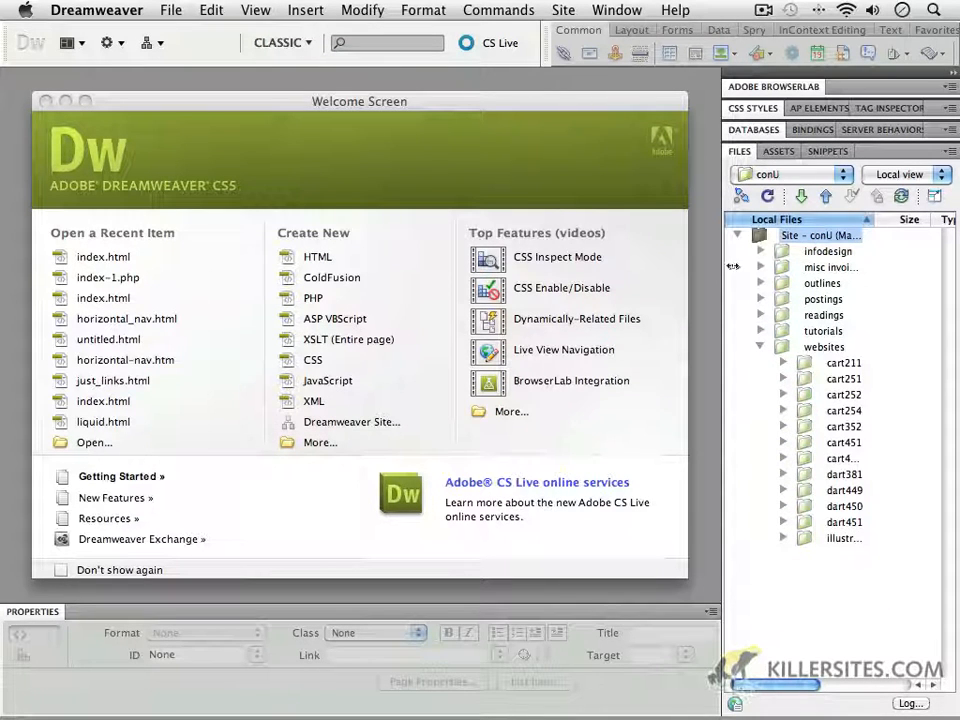
left_click(770, 177)
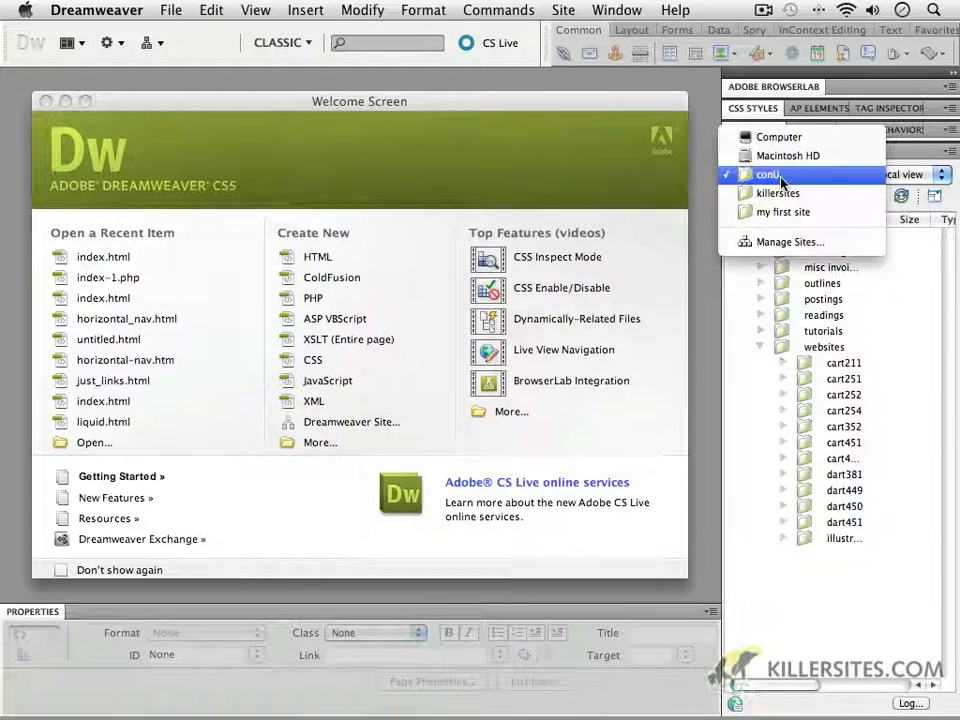
left_click(772, 194)
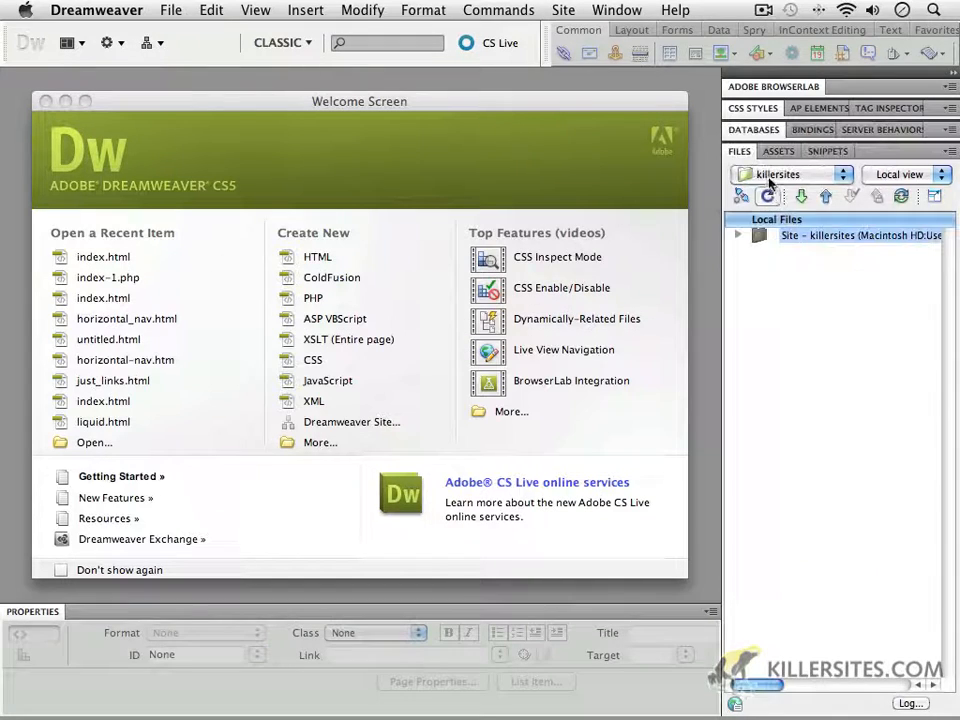
Step: Switch the Files panel back to the "my first site" site
left_click(805, 178)
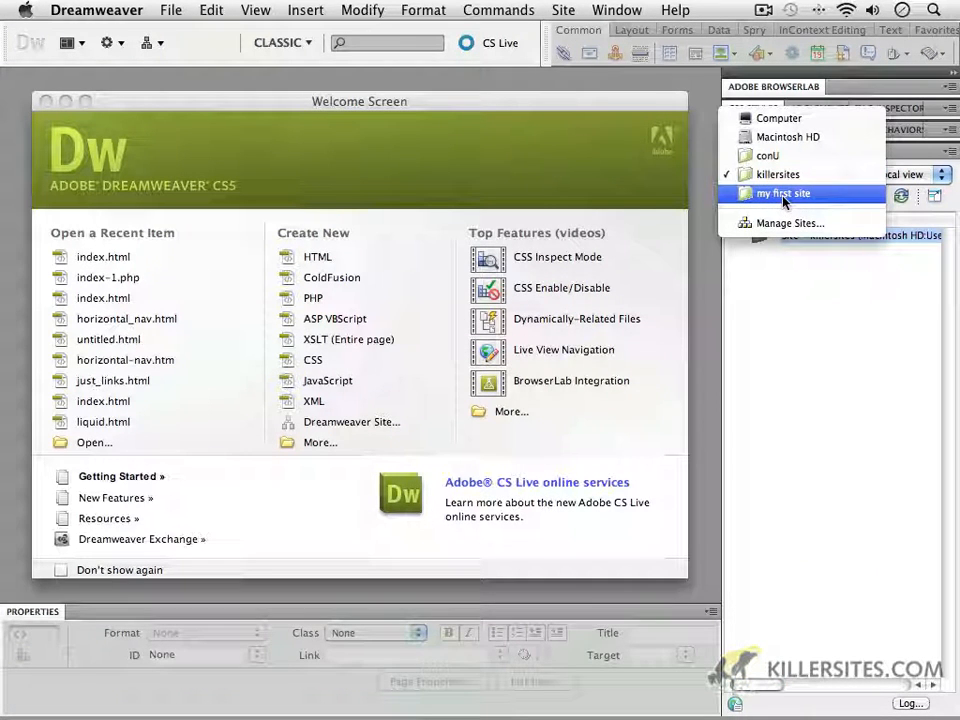
left_click(785, 198)
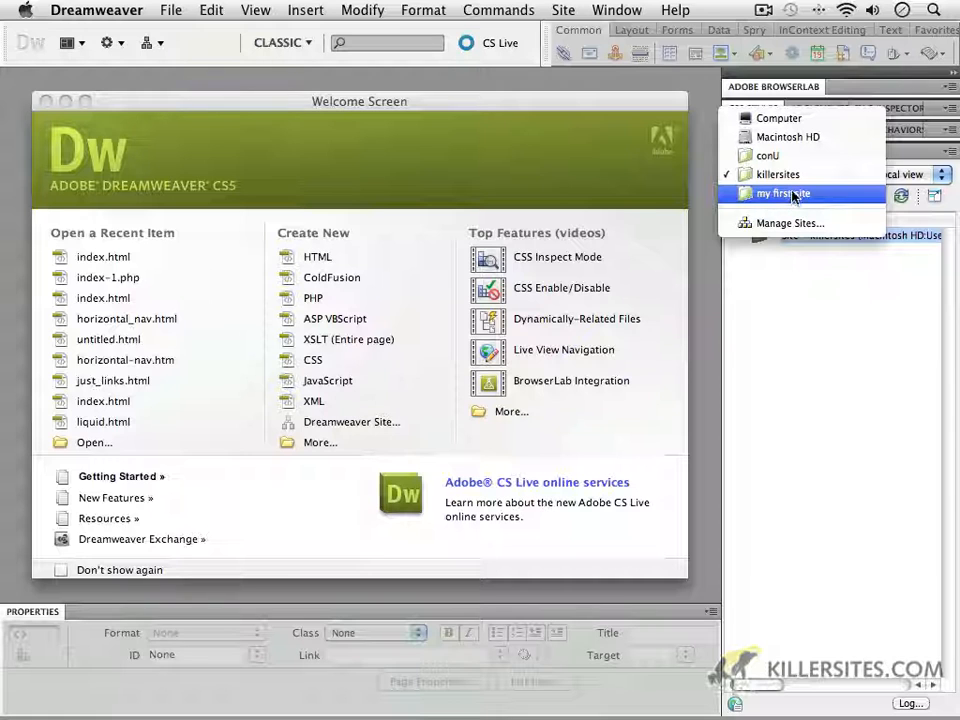